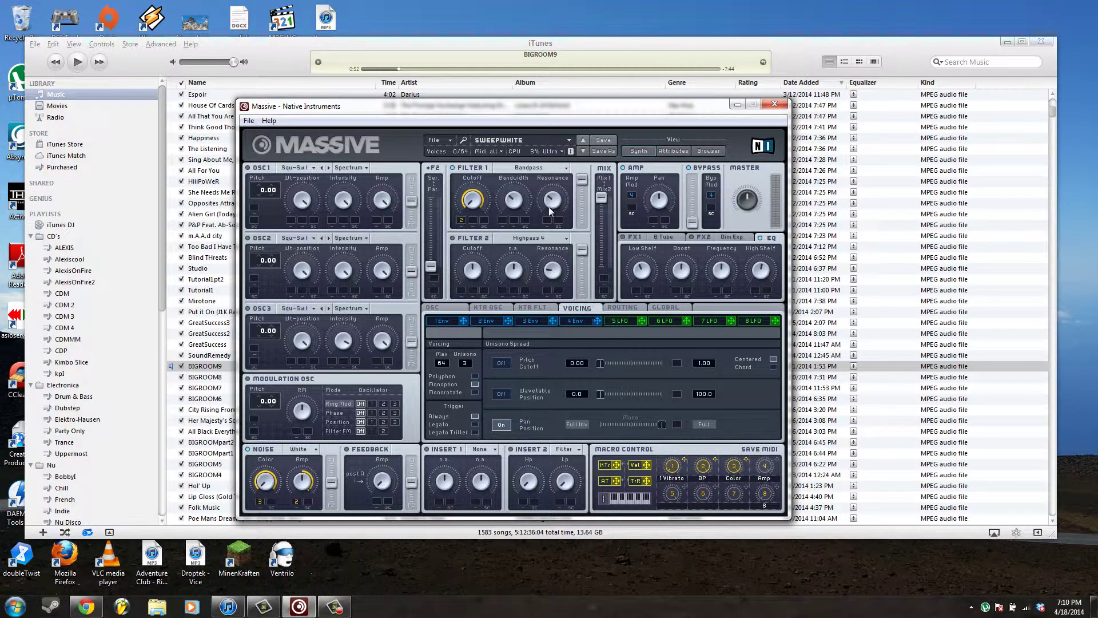
Bring the iTunes library to the front and play the track BIGROOM9
{"action": "left_click", "coordinate": [256, 84]}
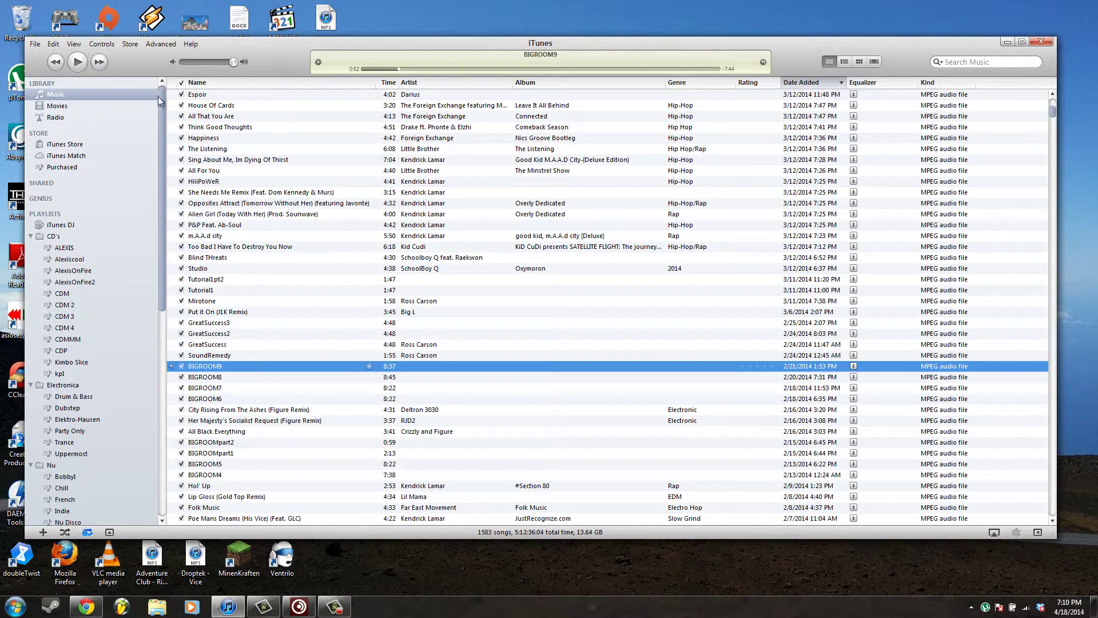
{"action": "left_click", "coordinate": [78, 62]}
Pause BIGROOM9 in iTunes, then bring the Massive window back to front and nudge it into place
{"action": "left_click", "coordinate": [78, 61]}
{"action": "left_click", "coordinate": [298, 606]}
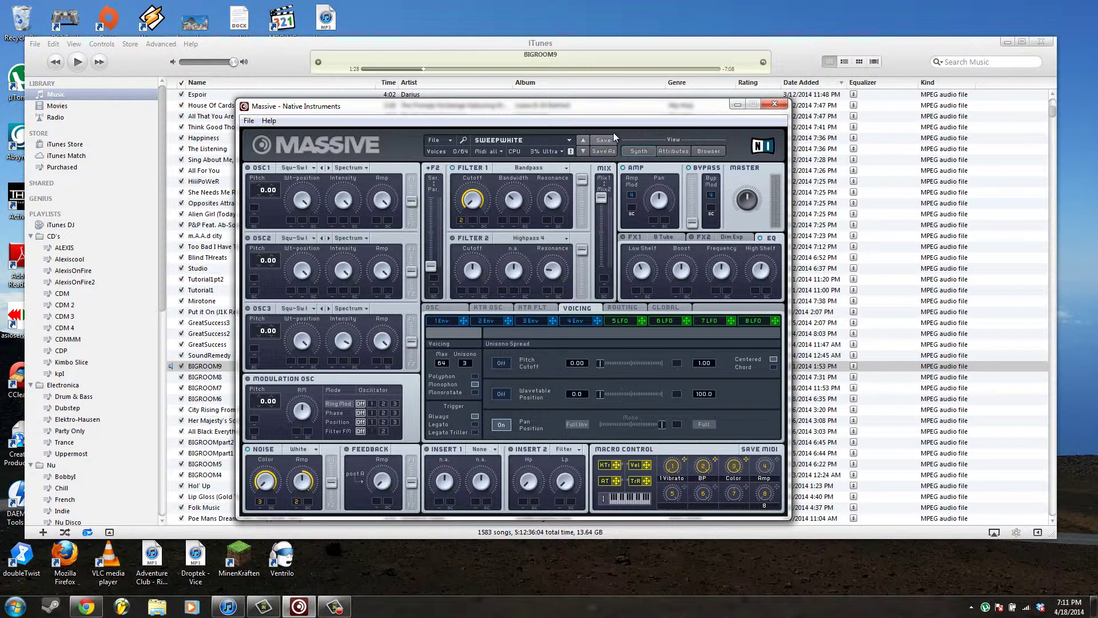
{"action": "left_click_drag", "start_coordinate": [584, 112], "coordinate": [608, 101]}
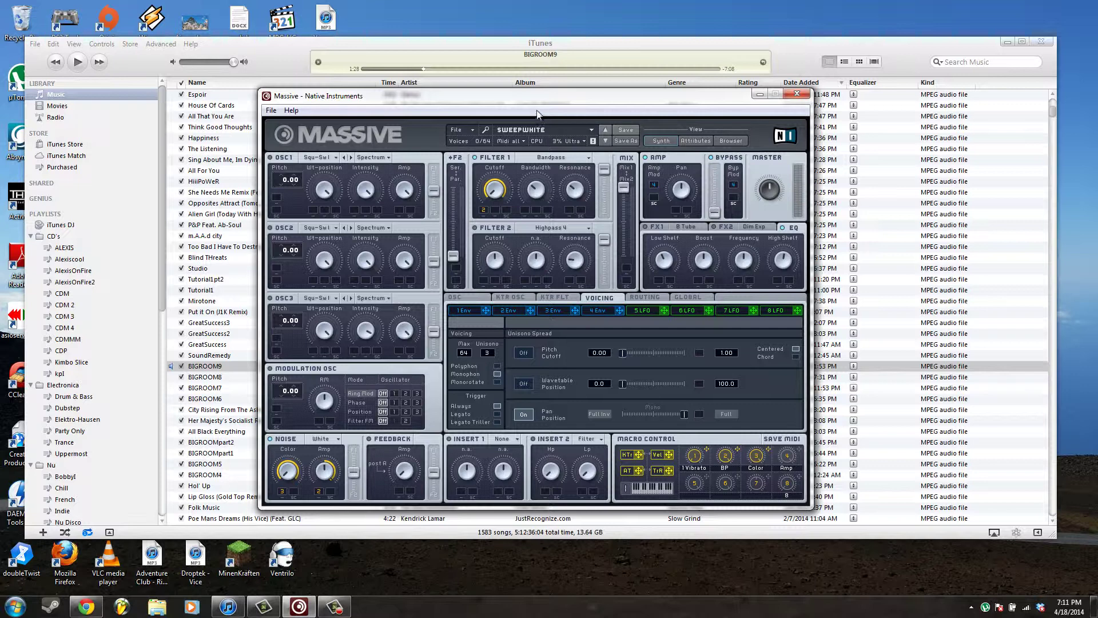
{"action": "left_click_drag", "start_coordinate": [529, 101], "coordinate": [517, 98]}
Choose New Sound from Massive's File menu to load a blank UNTITLED SOUND patch
{"action": "left_click", "coordinate": [449, 128]}
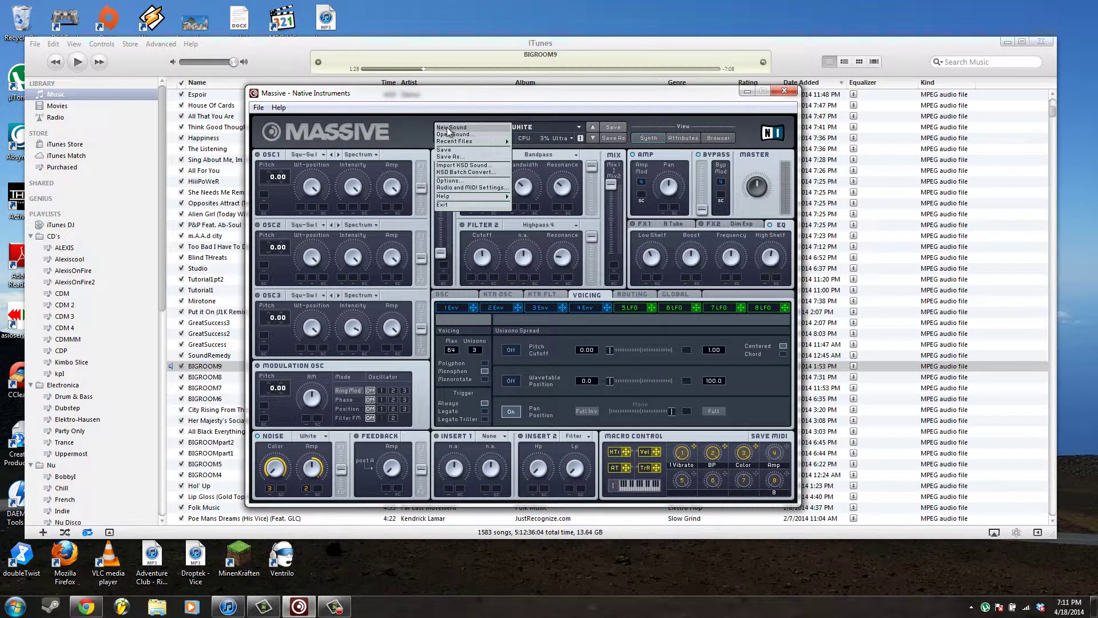
{"action": "left_click", "coordinate": [452, 128]}
{"action": "left_click", "coordinate": [461, 125]}
{"action": "left_click", "coordinate": [472, 115]}
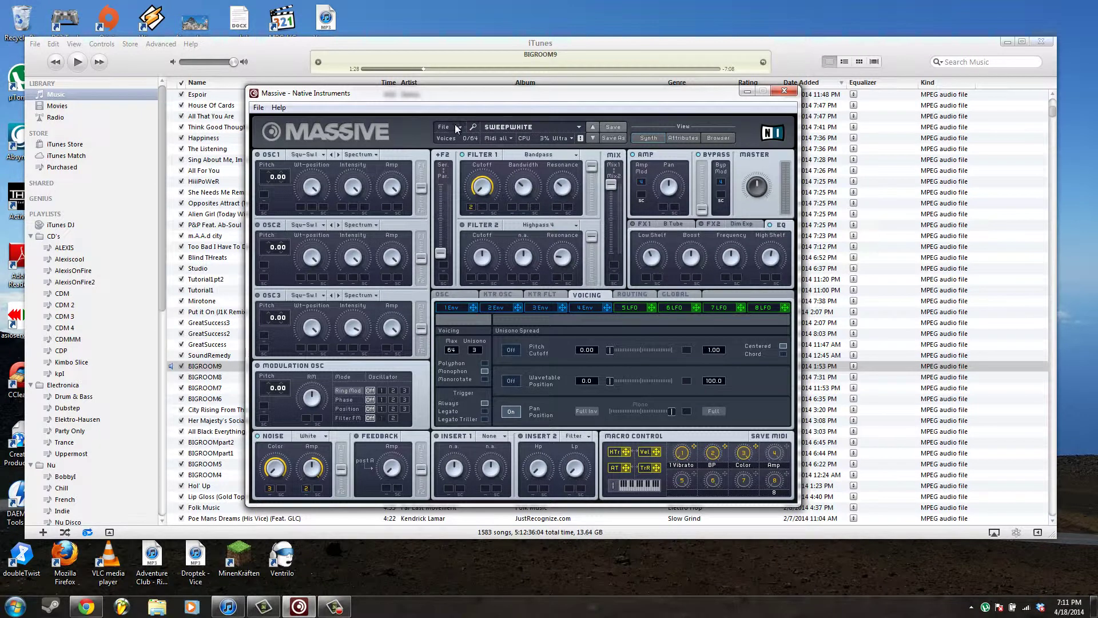
{"action": "left_click", "coordinate": [451, 127]}
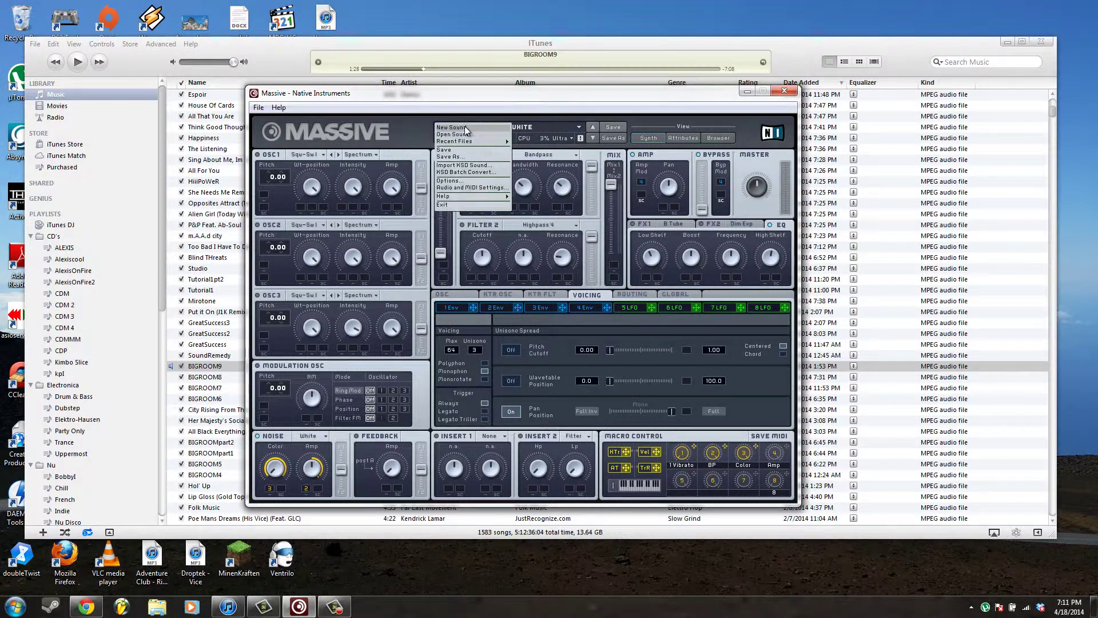
{"action": "left_click", "coordinate": [461, 142]}
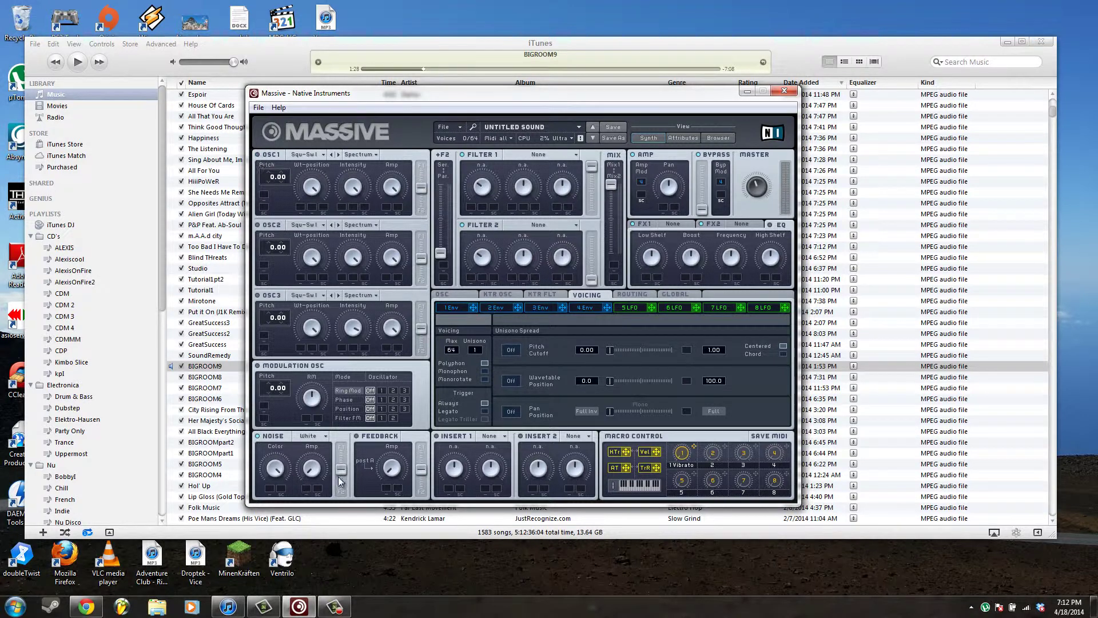
Turn up the Noise Amp, keep the noise type on White, and lower the noise Color knob
{"action": "left_click_drag", "start_coordinate": [315, 472], "coordinate": [315, 454]}
{"action": "left_click", "coordinate": [315, 436]}
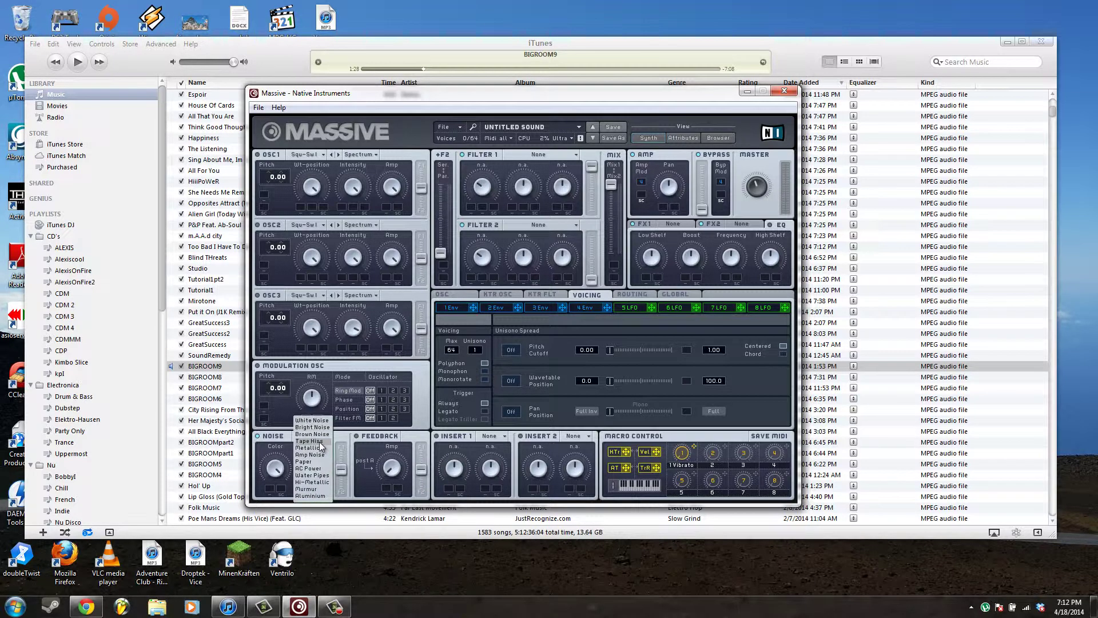
{"action": "left_click", "coordinate": [289, 440]}
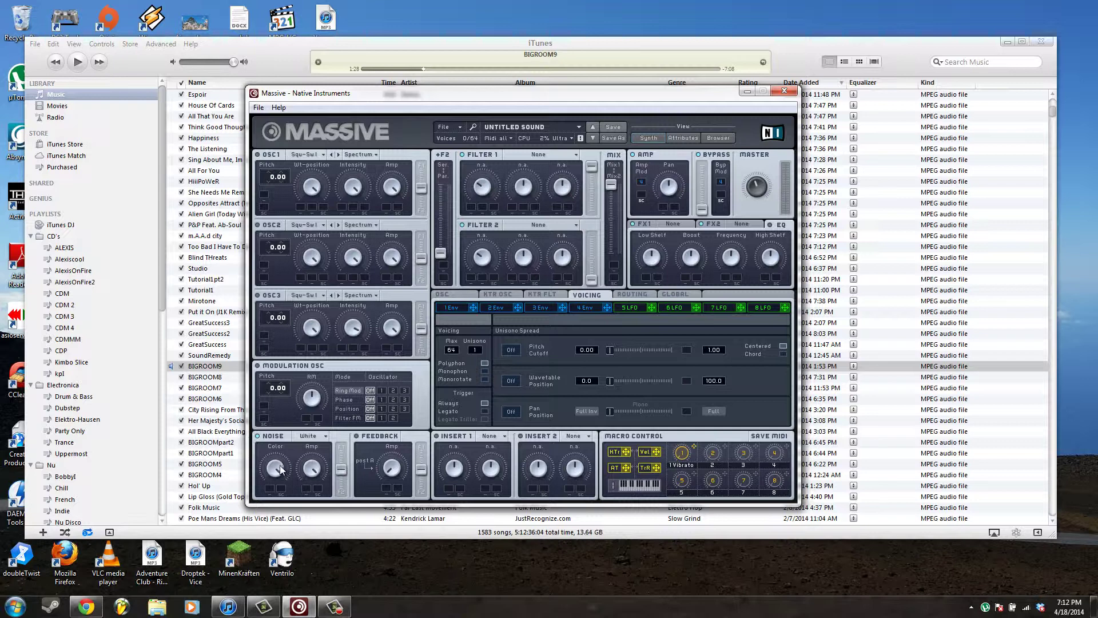
{"action": "left_click_drag", "start_coordinate": [279, 461], "coordinate": [298, 445]}
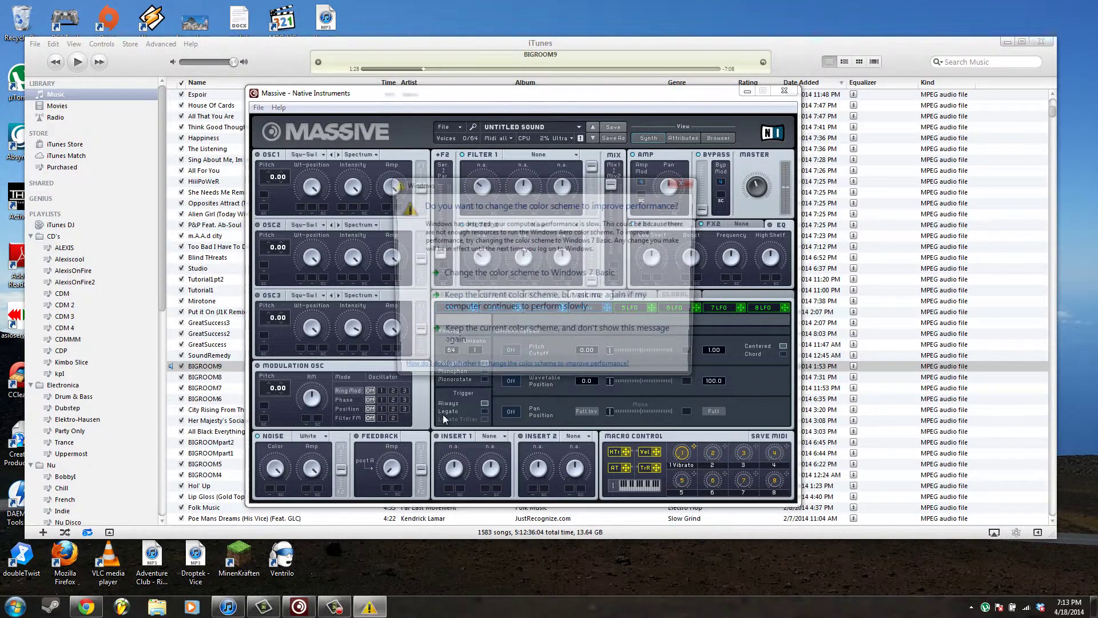
Close the Windows colour-scheme prompt with its X button
{"action": "left_click", "coordinate": [684, 184]}
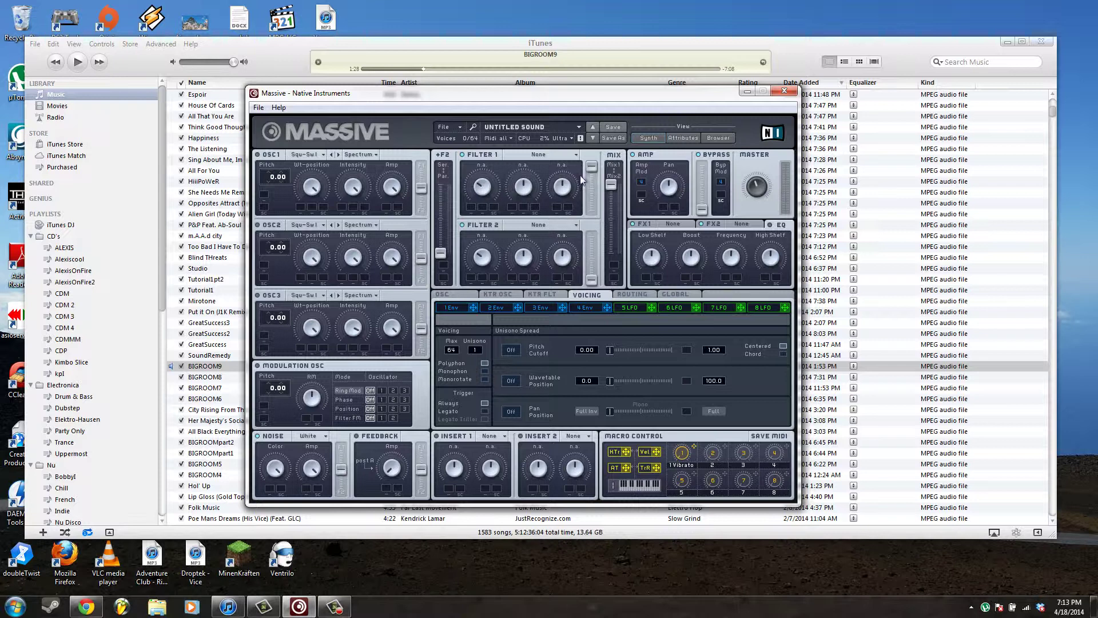
Set Filter 1 to Bandpass and link macro 2 to the Filter 1 cutoff
{"action": "left_click", "coordinate": [540, 152]}
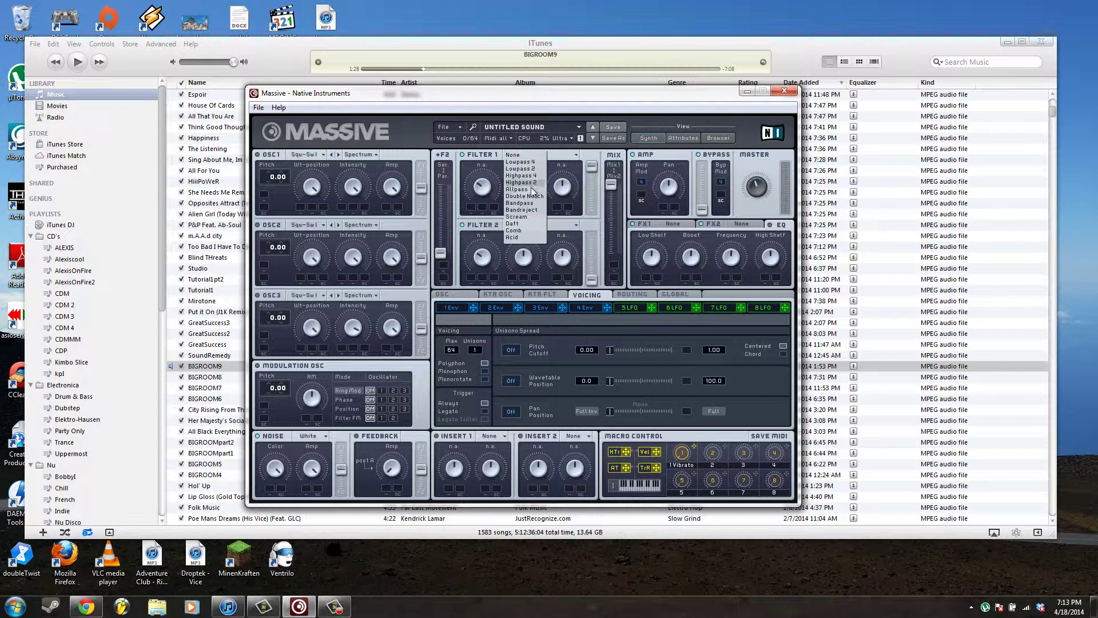
{"action": "left_click", "coordinate": [532, 205]}
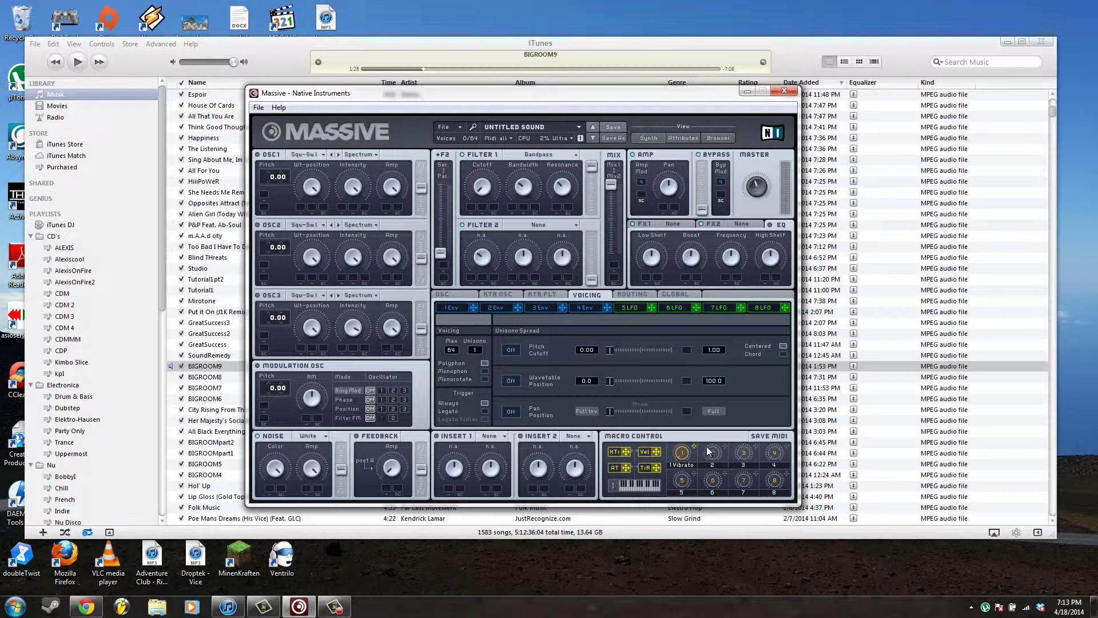
{"action": "left_click_drag", "start_coordinate": [725, 449], "coordinate": [453, 216]}
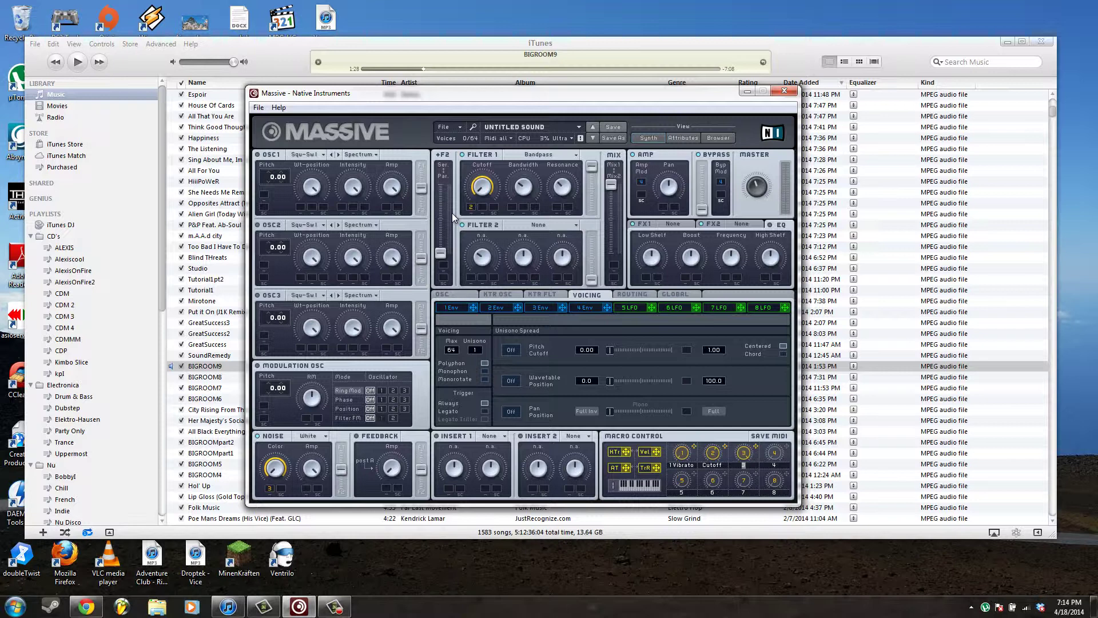
Label macro 3 'Color' and bring up the FX1 effect list
{"action": "type", "text": "Color"}
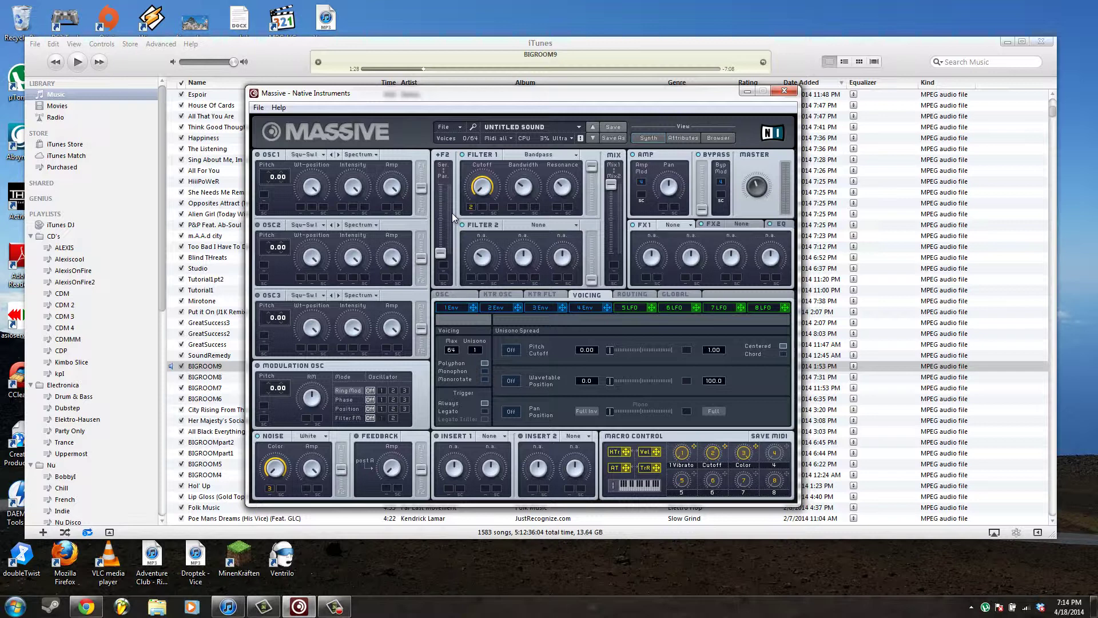
{"action": "left_click", "coordinate": [676, 225]}
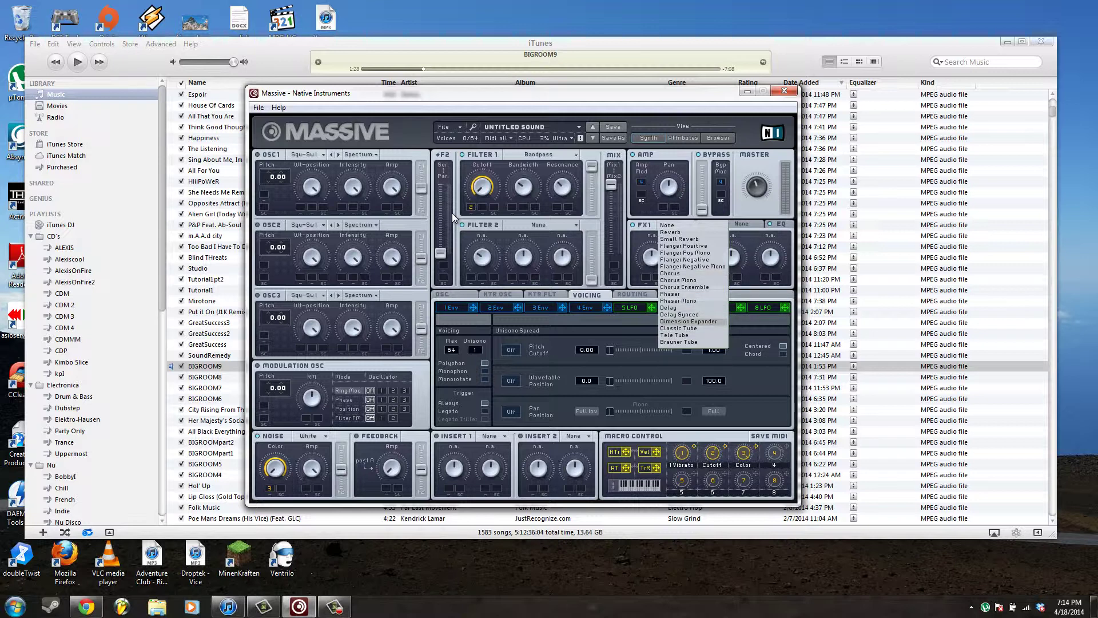
Load Phaser 1 into the FX1 slot
{"action": "key", "text": "Escape"}
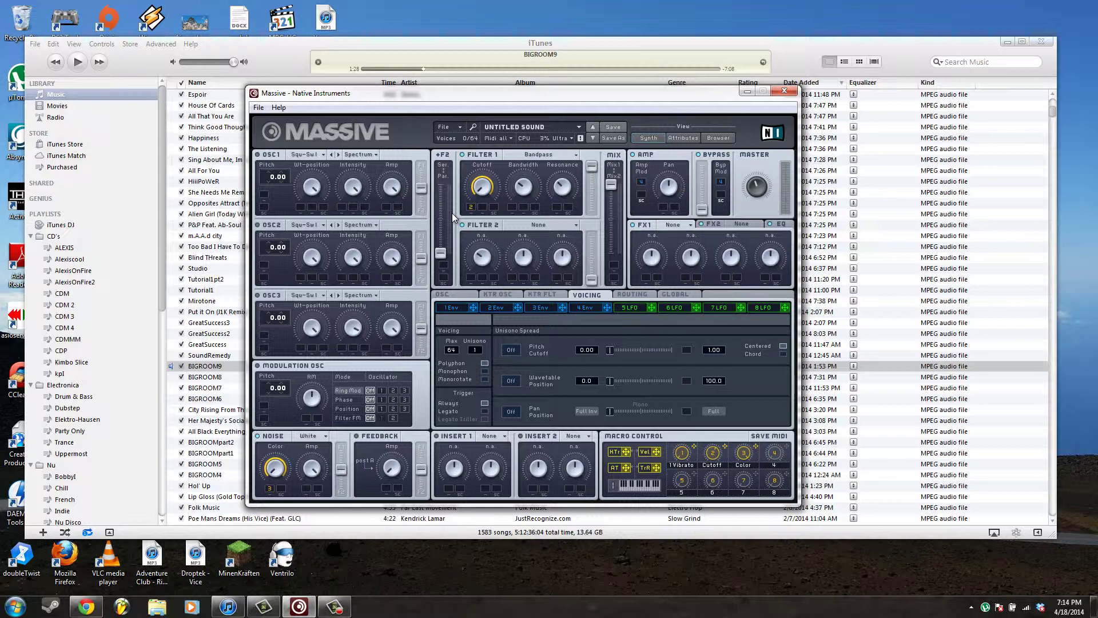
{"action": "left_click", "coordinate": [674, 225]}
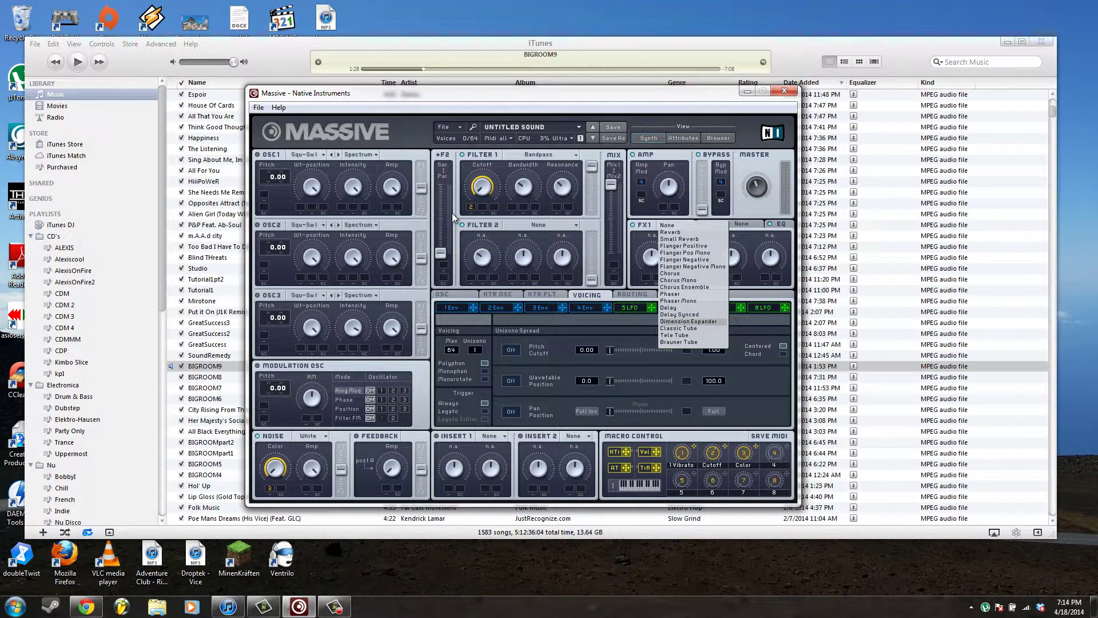
{"action": "key", "text": "Escape"}
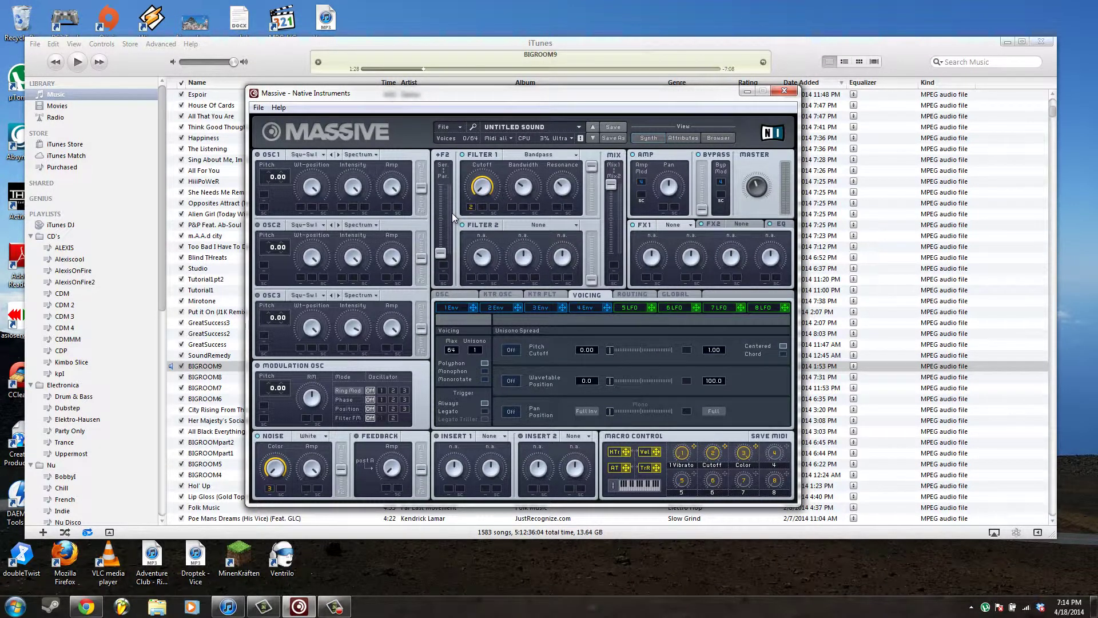
{"action": "left_click", "coordinate": [675, 224]}
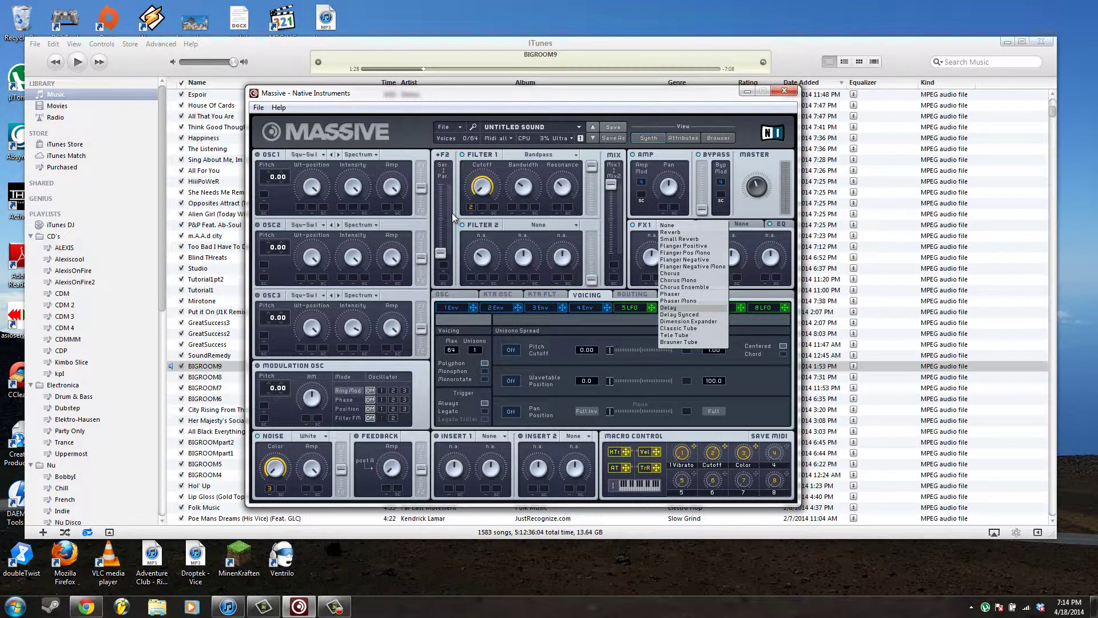
{"action": "key", "text": "Escape"}
{"action": "left_click", "coordinate": [675, 225]}
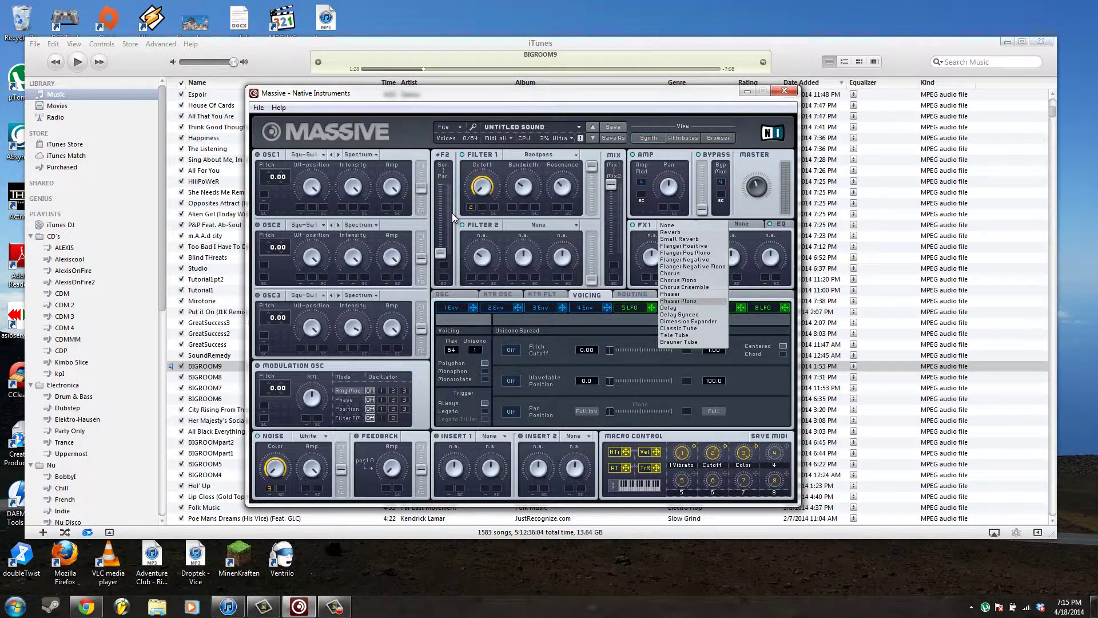
{"action": "left_click", "coordinate": [670, 293]}
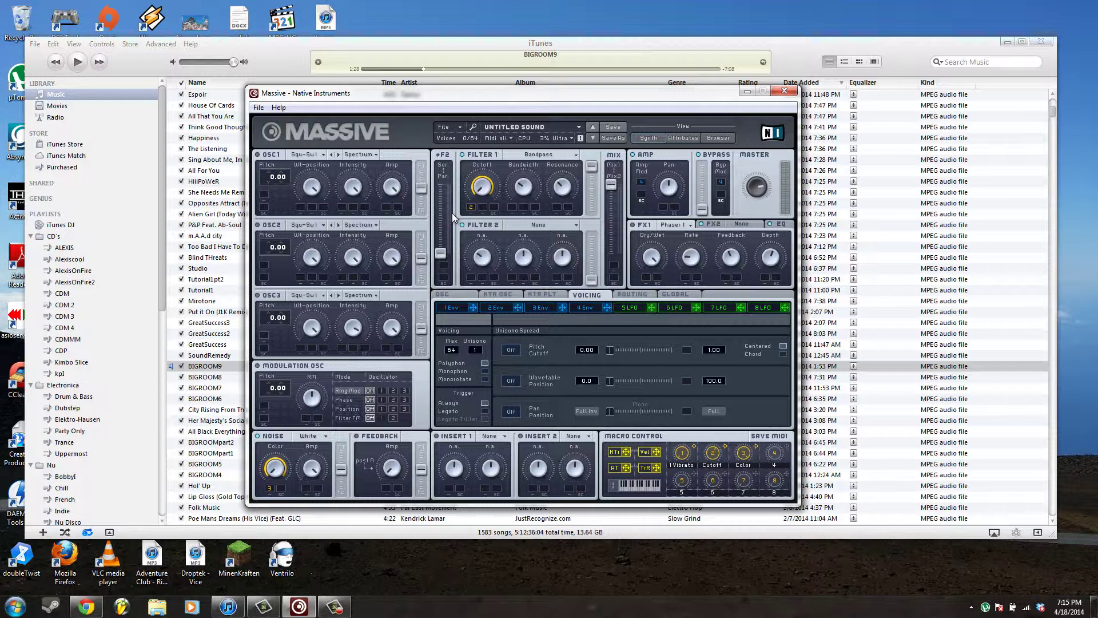
Set Insert 1 to S&H after briefly trying Delay, then dismiss the colour-scheme warning
{"action": "left_click", "coordinate": [493, 436]}
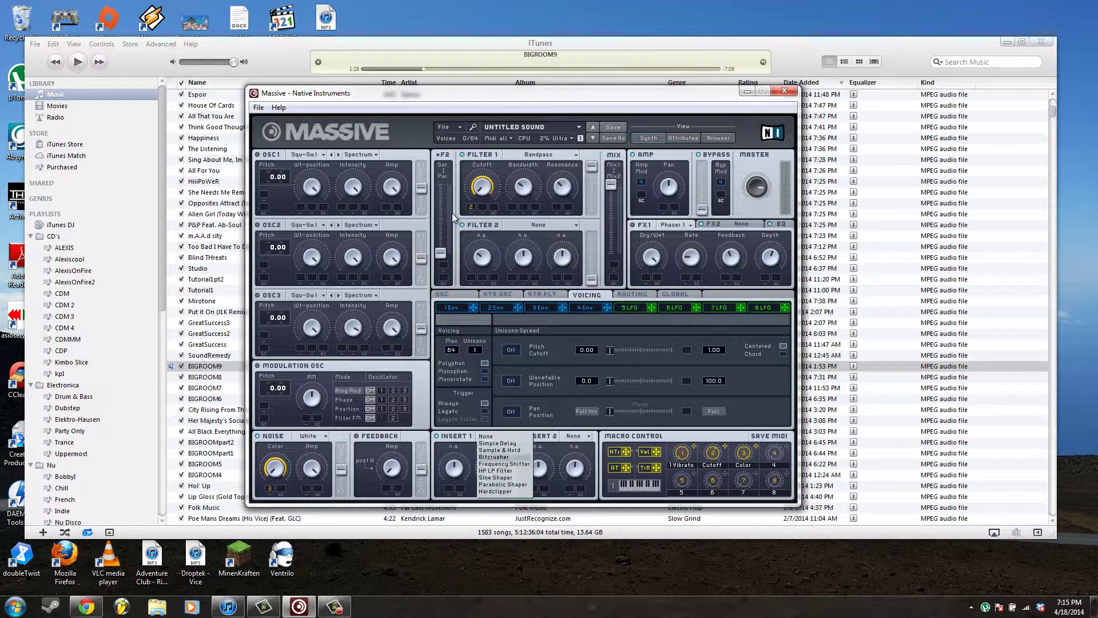
{"action": "left_click", "coordinate": [497, 443]}
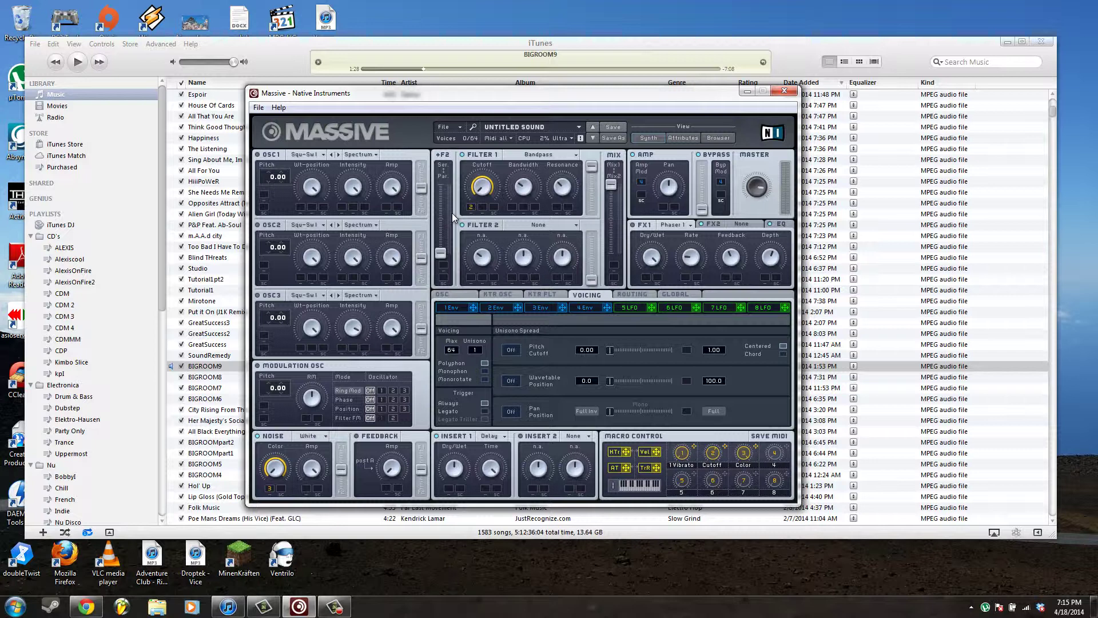
{"action": "left_click", "coordinate": [493, 436]}
{"action": "left_click", "coordinate": [497, 457]}
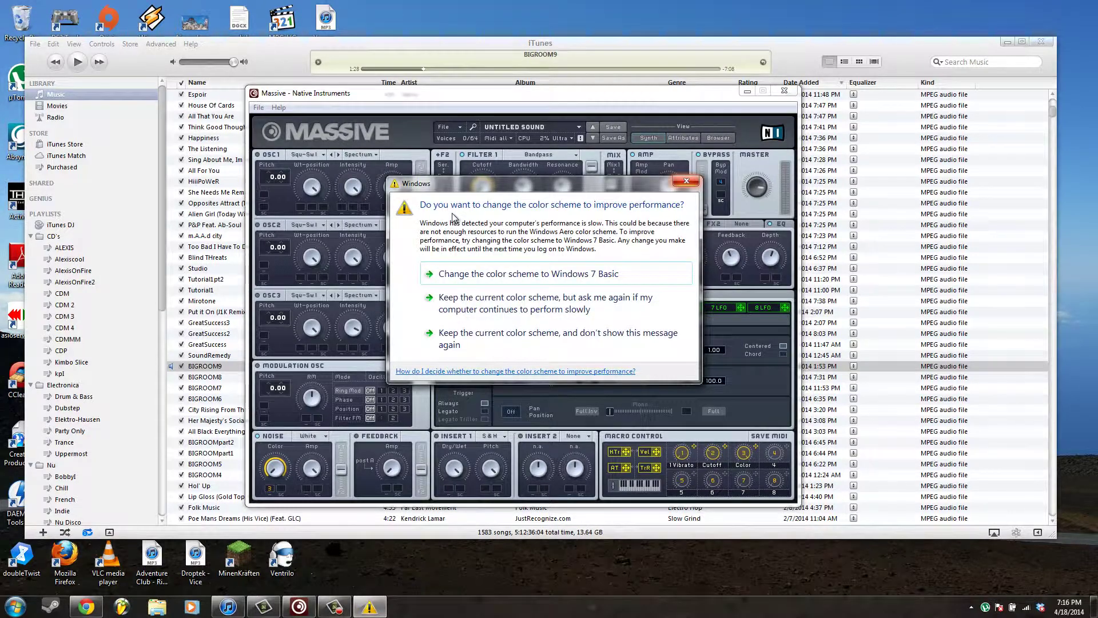
{"action": "key", "text": "Escape"}
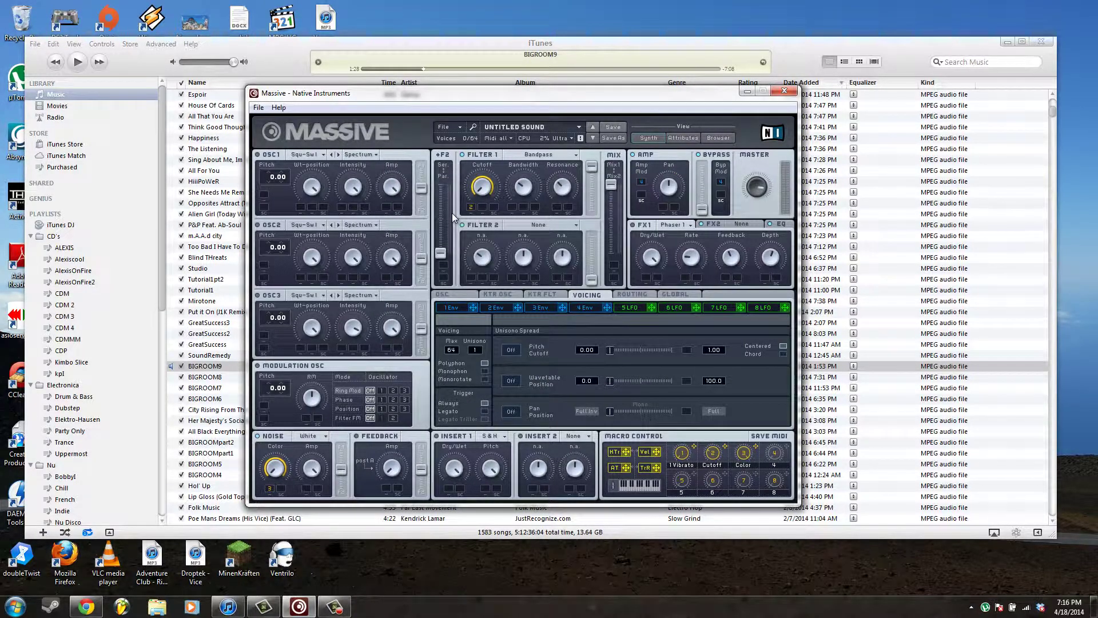